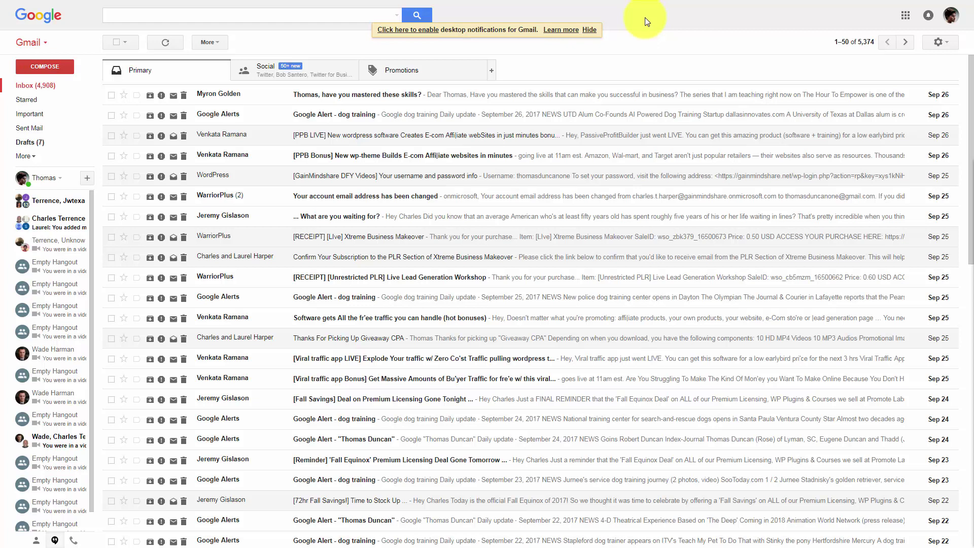
Enable Undo Send in the general settings with a cancellation period of 30 seconds and save the changes
{"action": "left_click", "coordinate": [946, 41]}
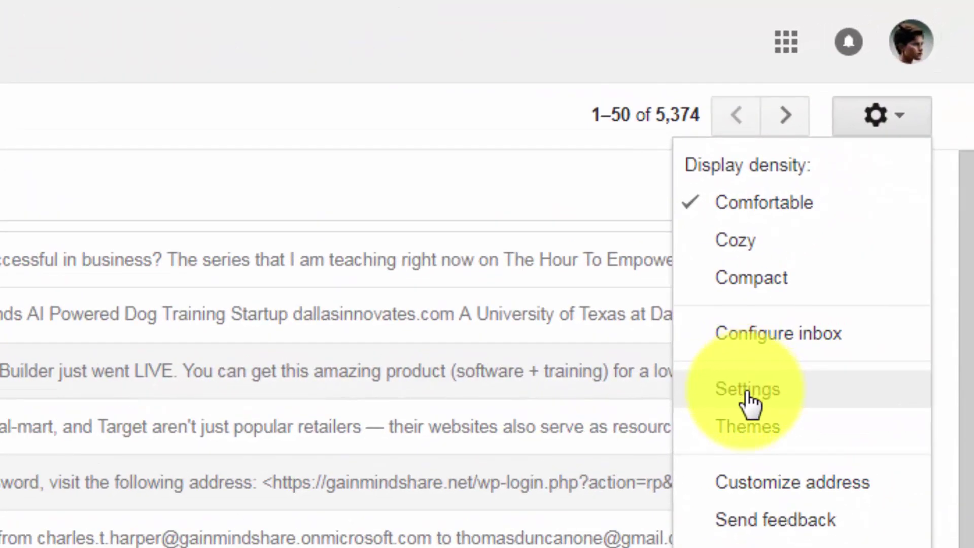
{"action": "left_click", "coordinate": [746, 394]}
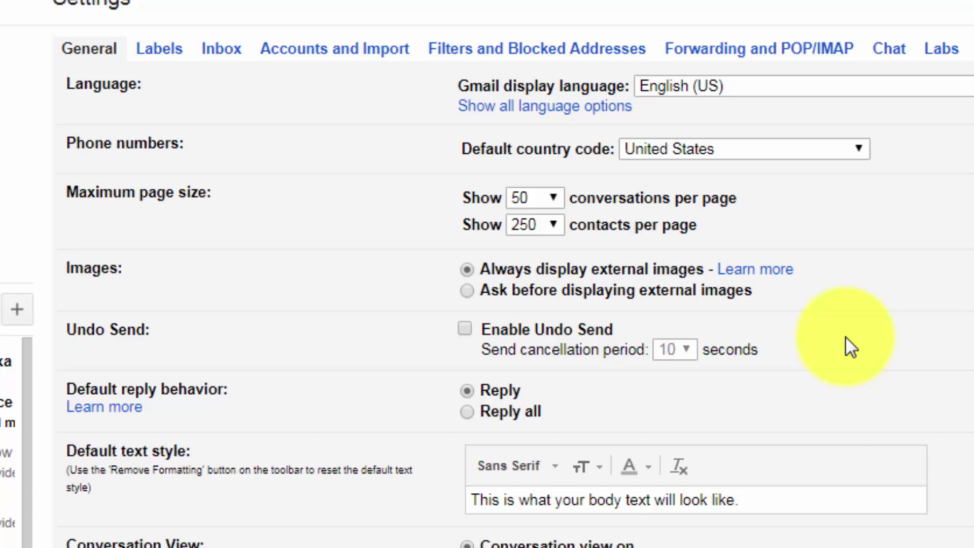
{"action": "left_click", "coordinate": [463, 326]}
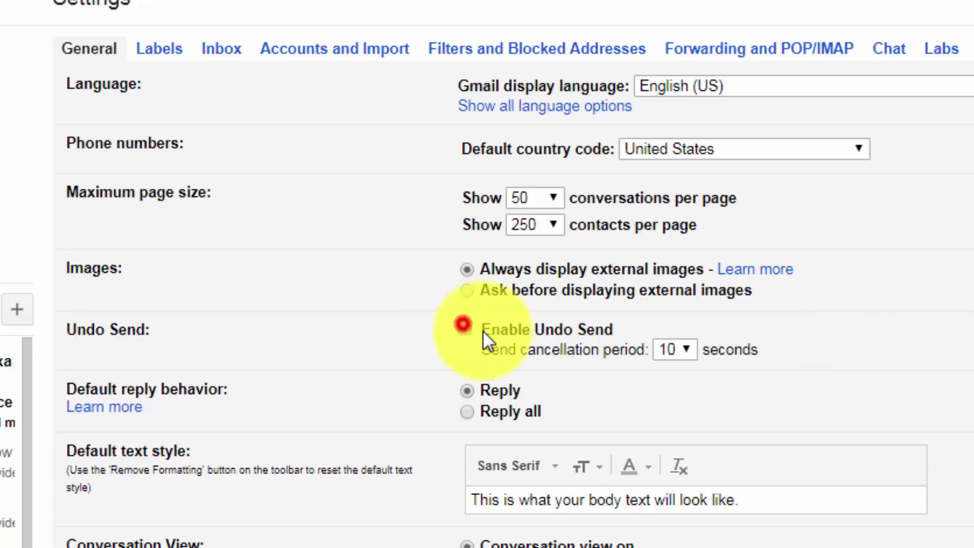
{"action": "left_click", "coordinate": [684, 349]}
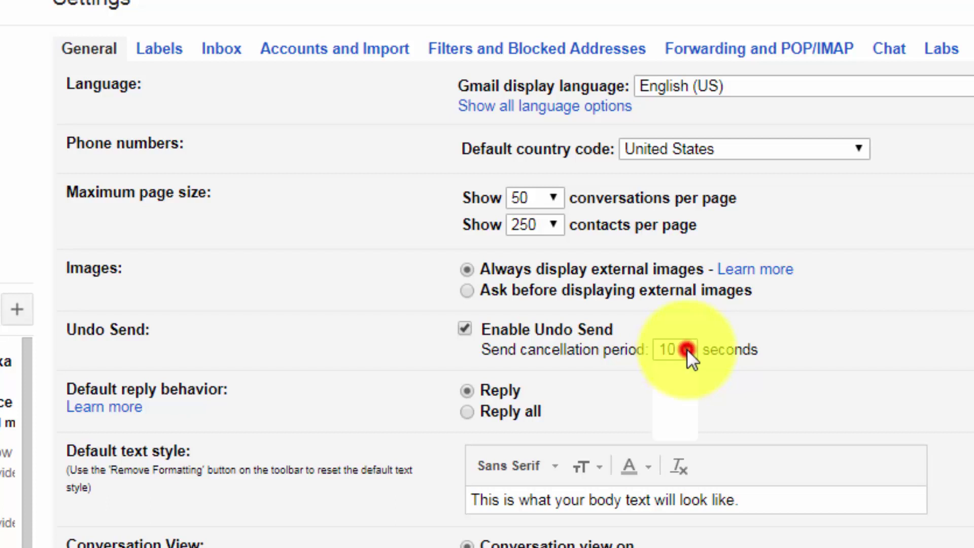
{"action": "left_click", "coordinate": [677, 428]}
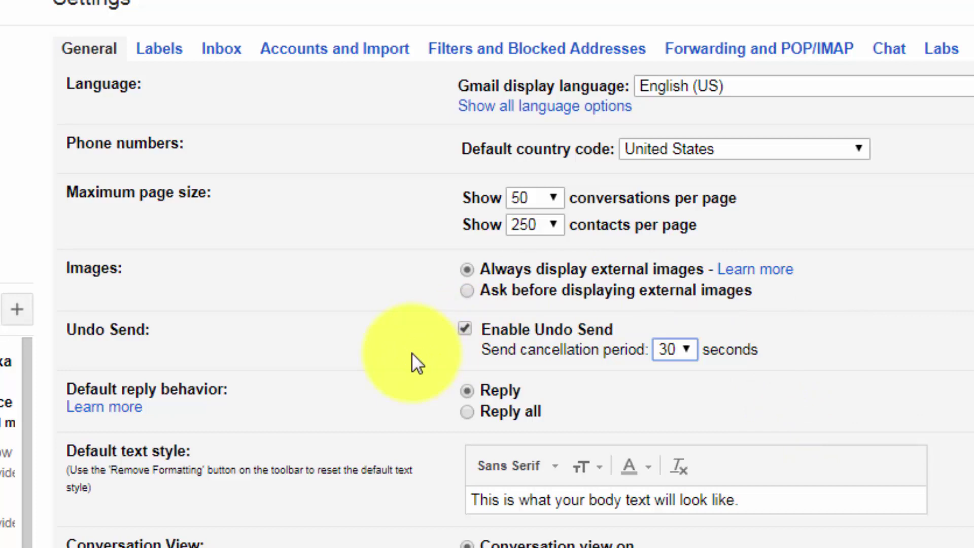
{"action": "scroll", "coordinate": [348, 301], "scroll_direction": "down", "scroll_amount": 10}
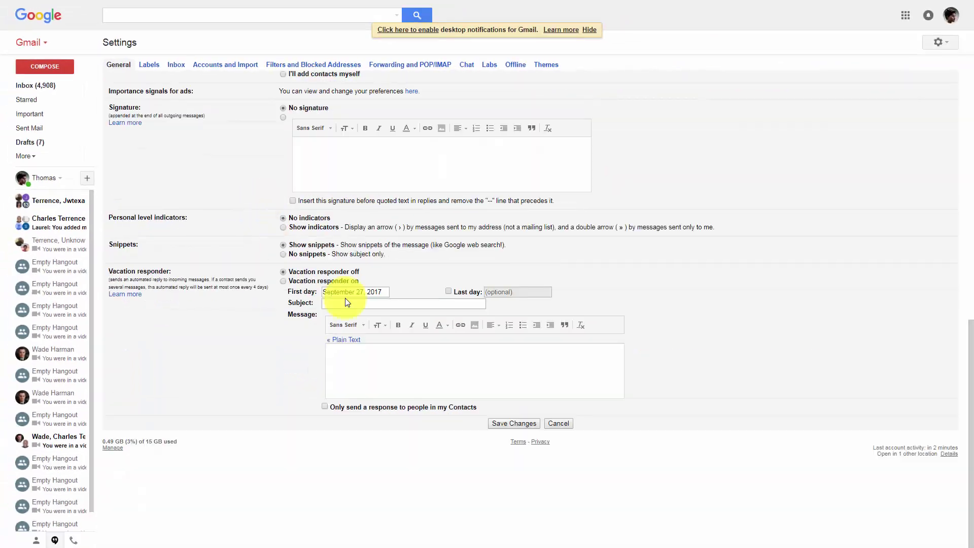
{"action": "left_click", "coordinate": [514, 423]}
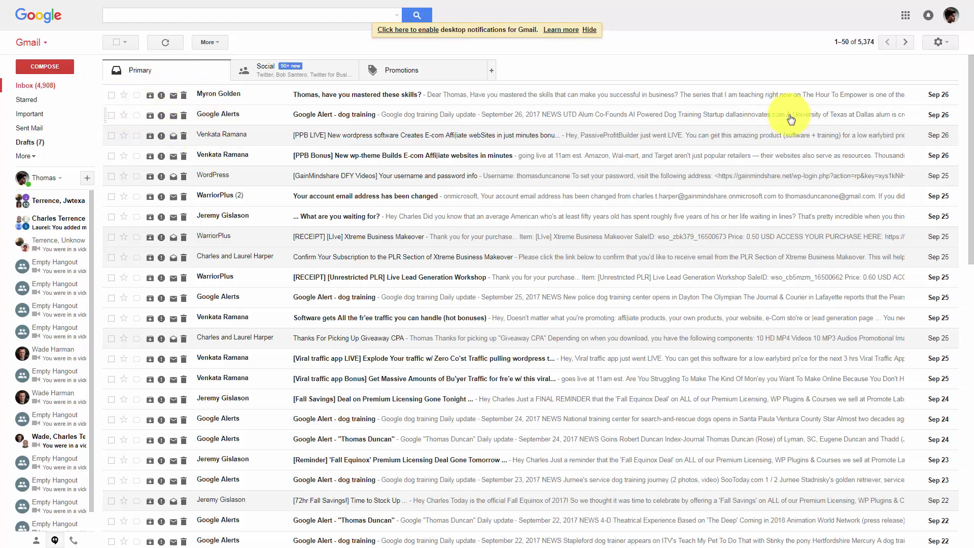
Enable the Preview Pane lab in the mail settings and save the changes
{"action": "left_click", "coordinate": [946, 43]}
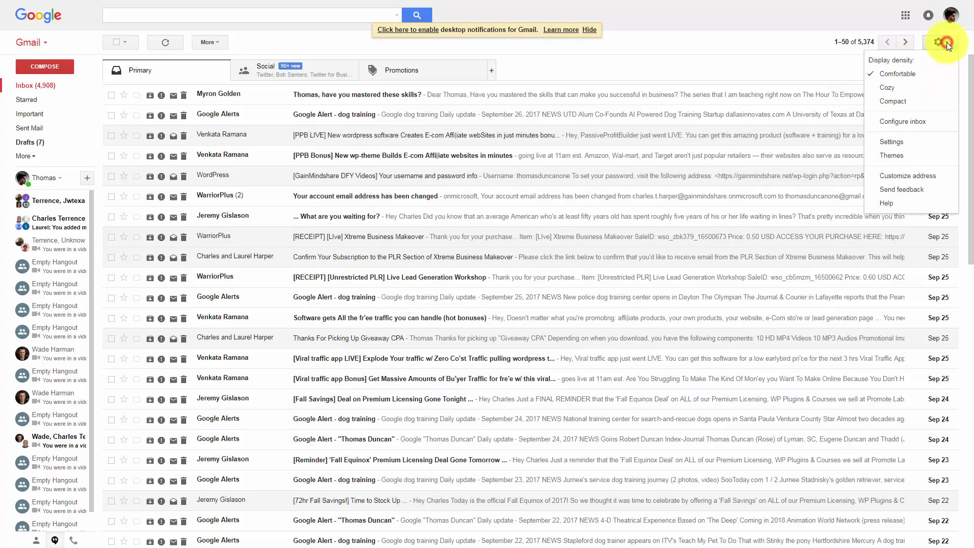
{"action": "left_click", "coordinate": [891, 142]}
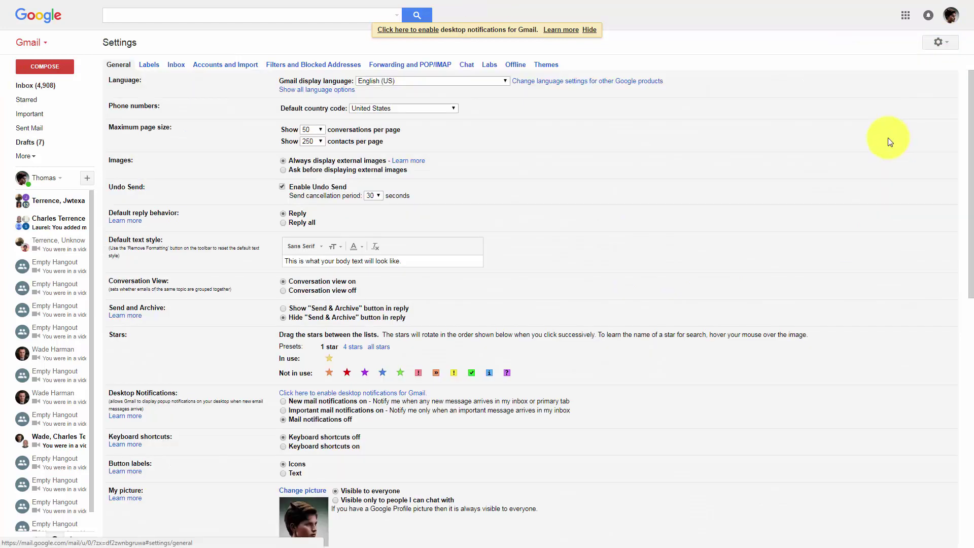
{"action": "left_click", "coordinate": [491, 66]}
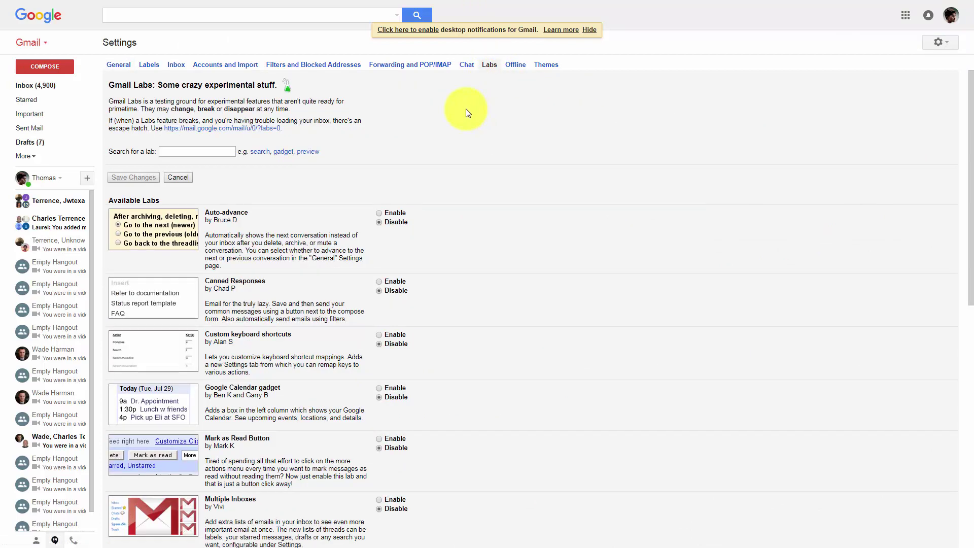
{"action": "scroll", "coordinate": [467, 112], "scroll_direction": "down", "scroll_amount": 3}
{"action": "scroll", "coordinate": [464, 110], "scroll_direction": "down", "scroll_amount": 3}
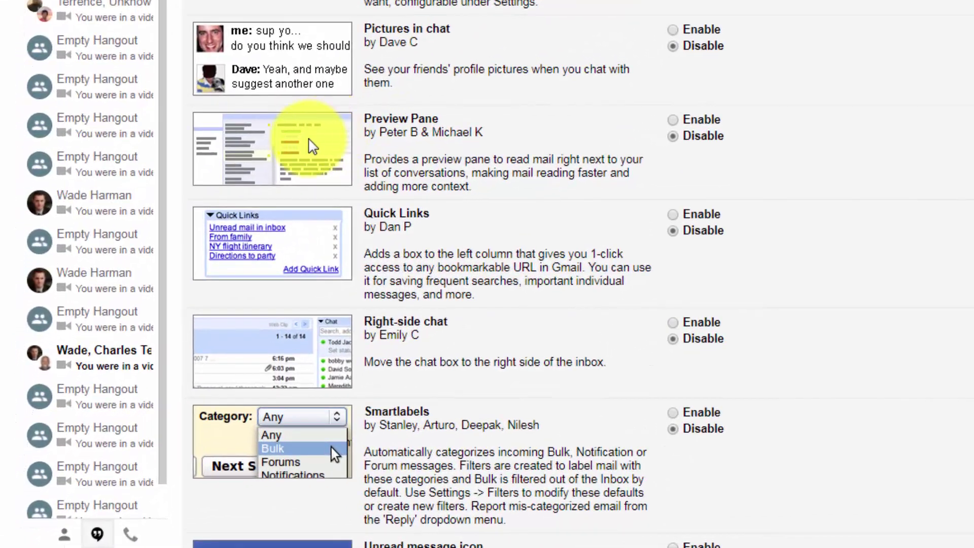
{"action": "left_click", "coordinate": [673, 120]}
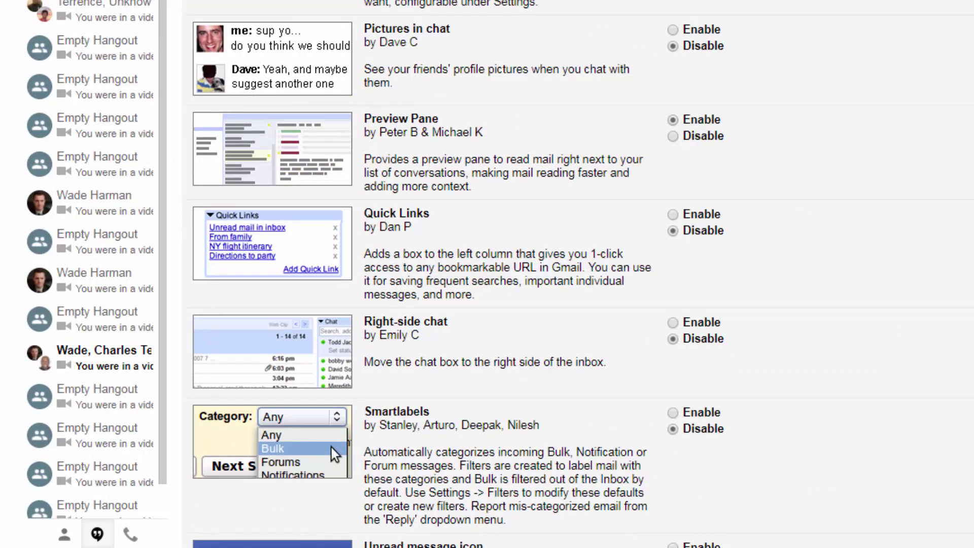
{"action": "scroll", "coordinate": [663, 191], "scroll_direction": "down", "scroll_amount": 6}
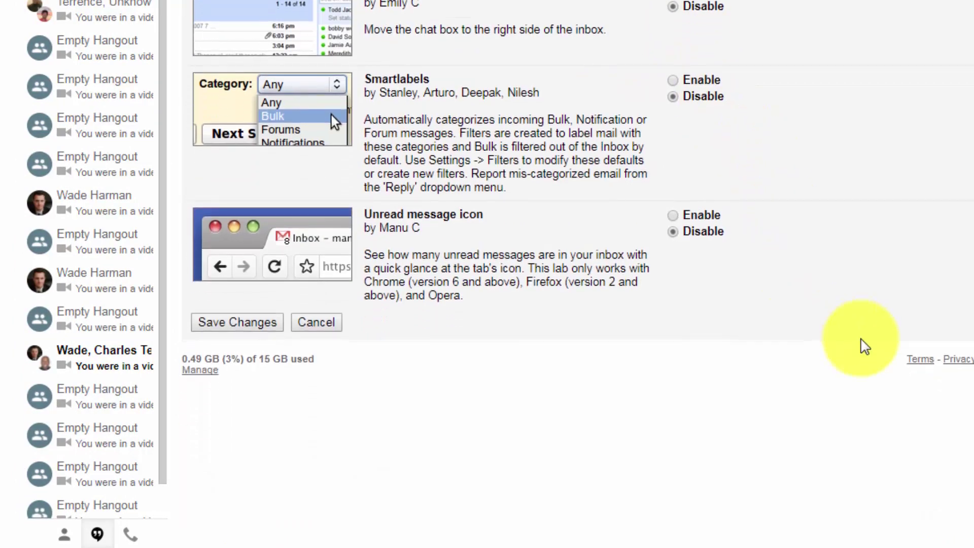
{"action": "left_click", "coordinate": [230, 325]}
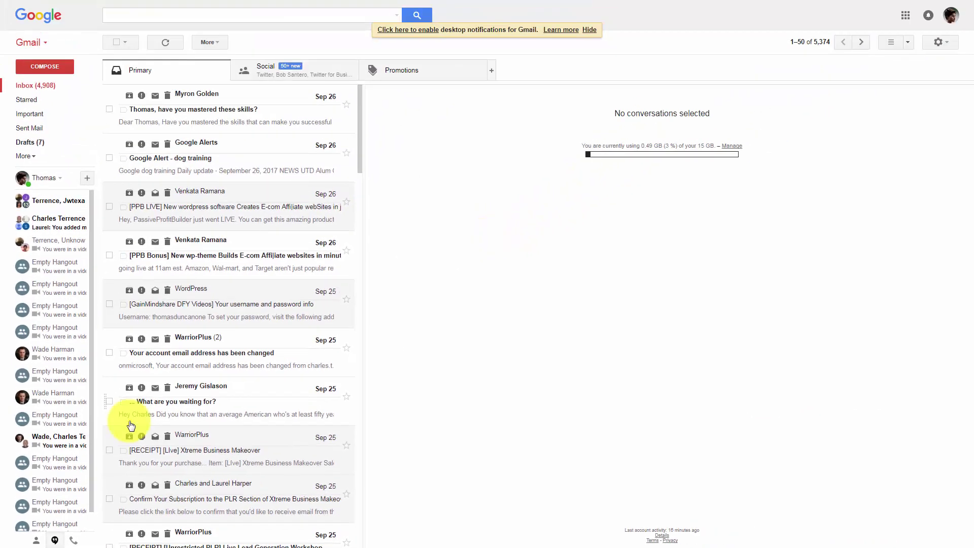
Set the Preview Pane option for marking a conversation as read to Never and save the general settings
{"action": "left_click", "coordinate": [940, 42]}
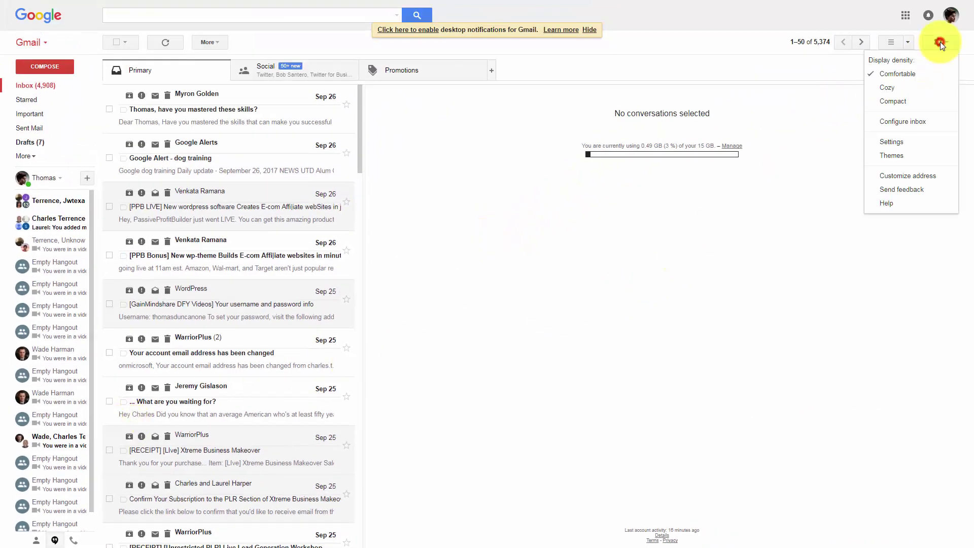
{"action": "left_click", "coordinate": [891, 141]}
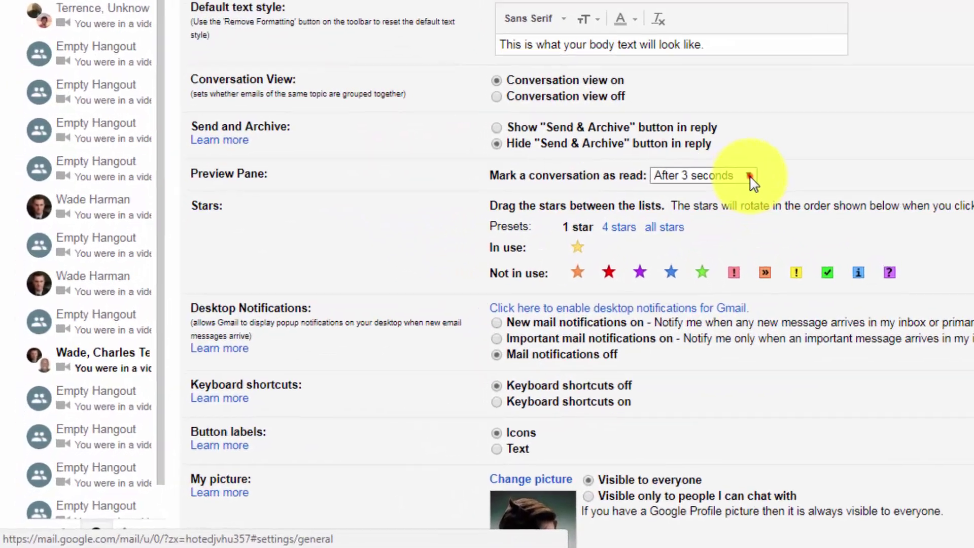
{"action": "left_click", "coordinate": [751, 177]}
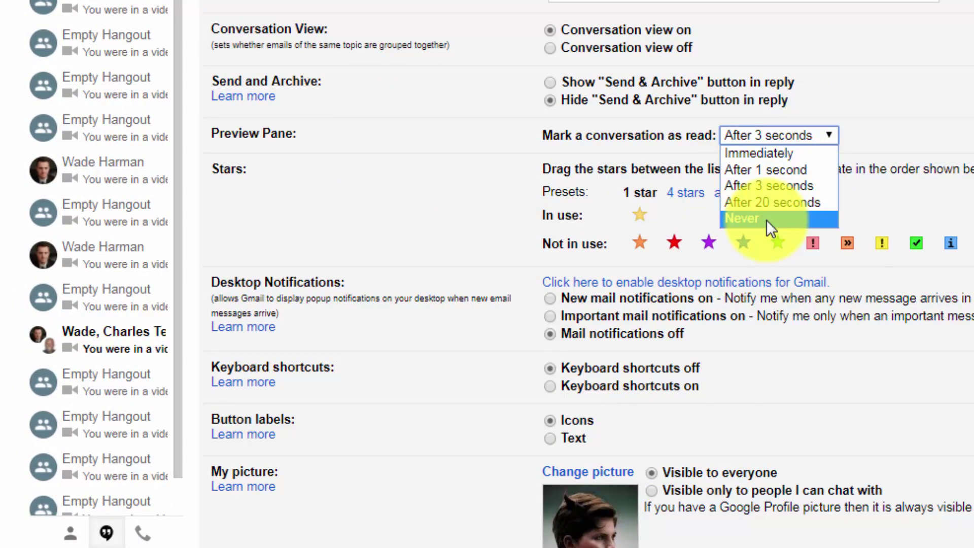
{"action": "left_click", "coordinate": [766, 220]}
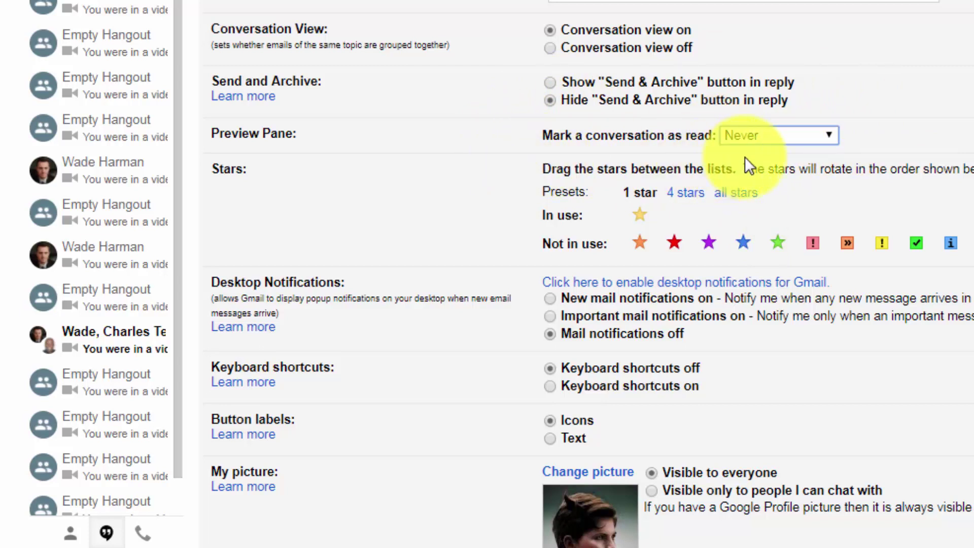
{"action": "left_click", "coordinate": [822, 135]}
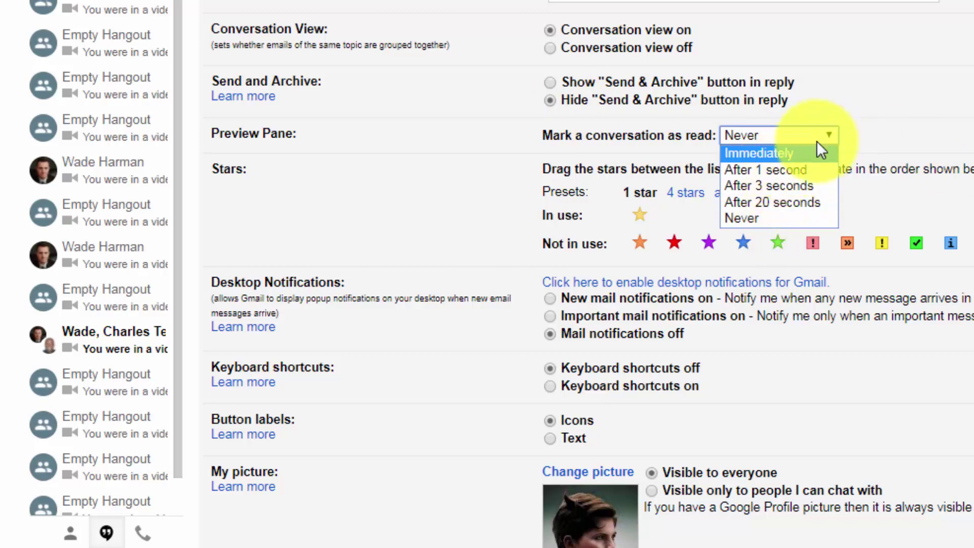
{"action": "left_click", "coordinate": [776, 214]}
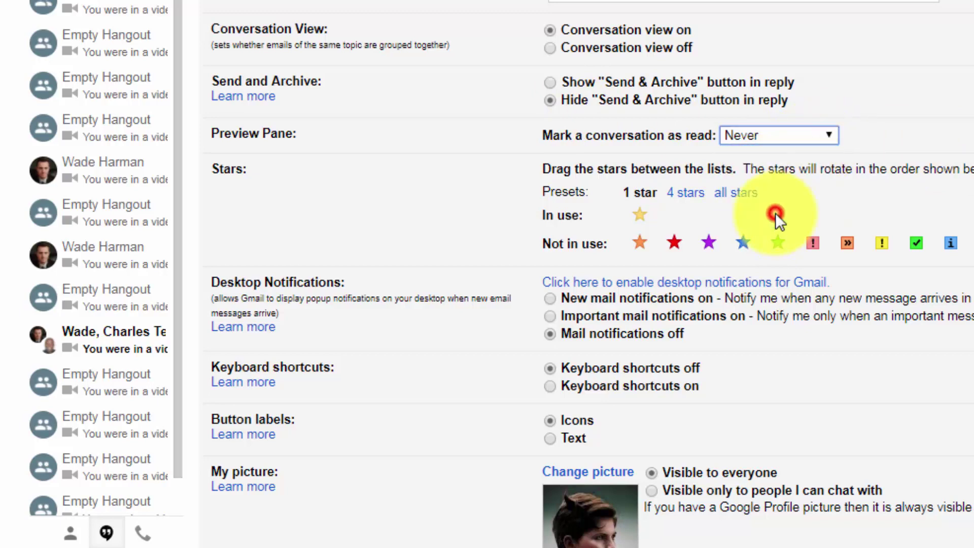
{"action": "scroll", "coordinate": [491, 345], "scroll_direction": "down", "scroll_amount": 7}
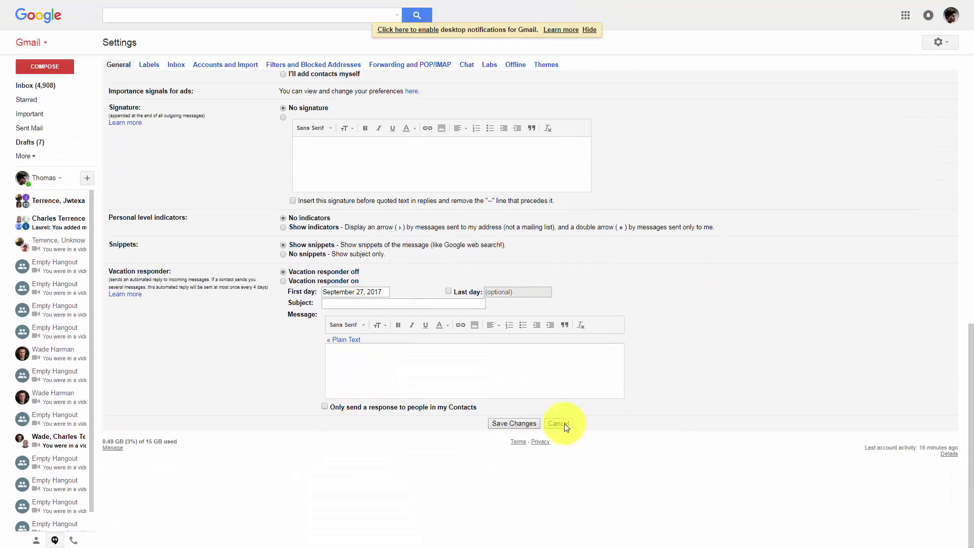
{"action": "left_click", "coordinate": [511, 424]}
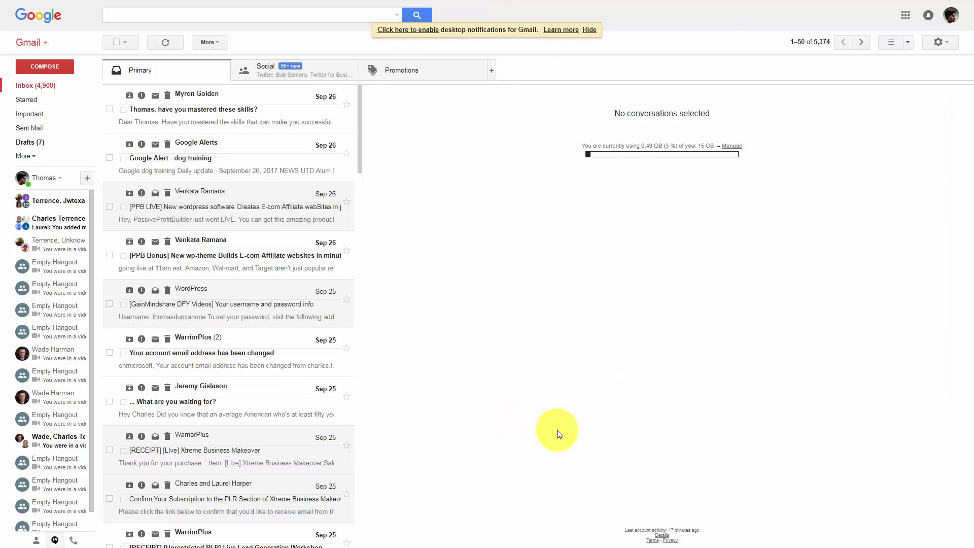
Read the newest inbox message in the preview pane and step through the two conversations below it
{"action": "left_click", "coordinate": [222, 125]}
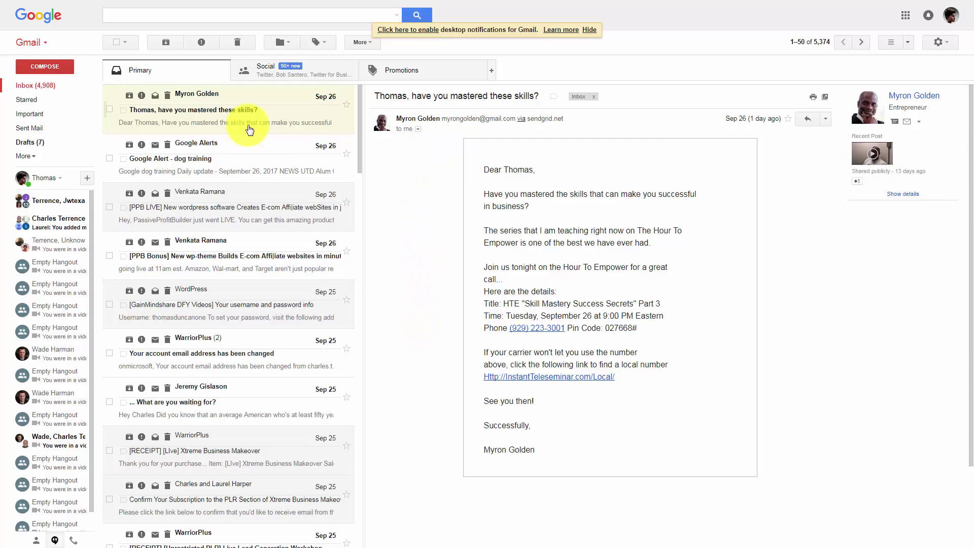
{"action": "left_click", "coordinate": [249, 129]}
{"action": "key", "text": "j"}
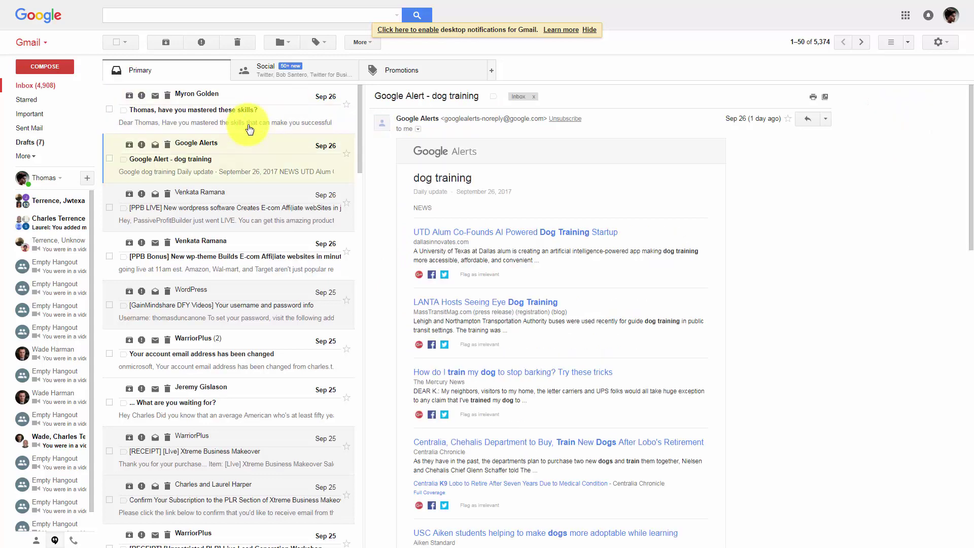
{"action": "key", "text": "j"}
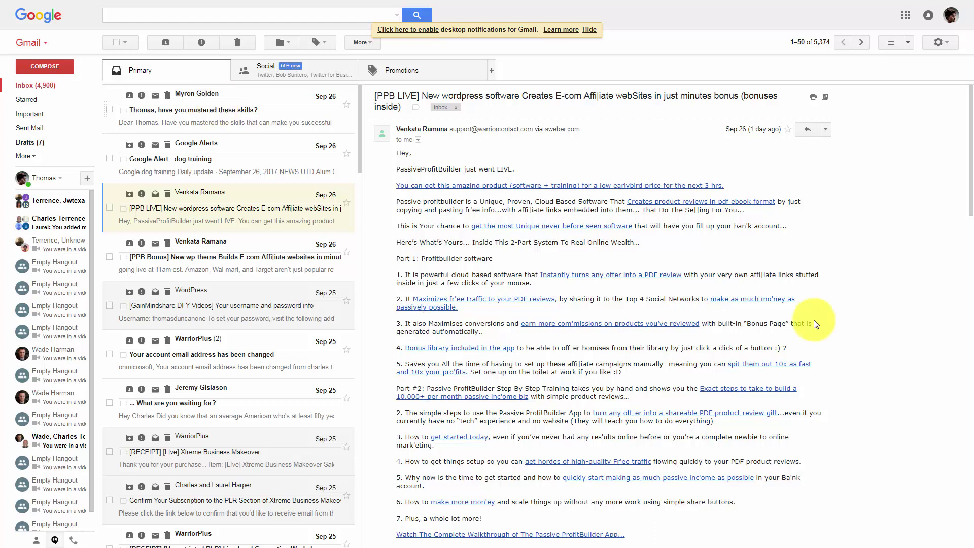
Enable the Quick Links lab in the mail settings and save the changes
{"action": "left_click", "coordinate": [946, 46]}
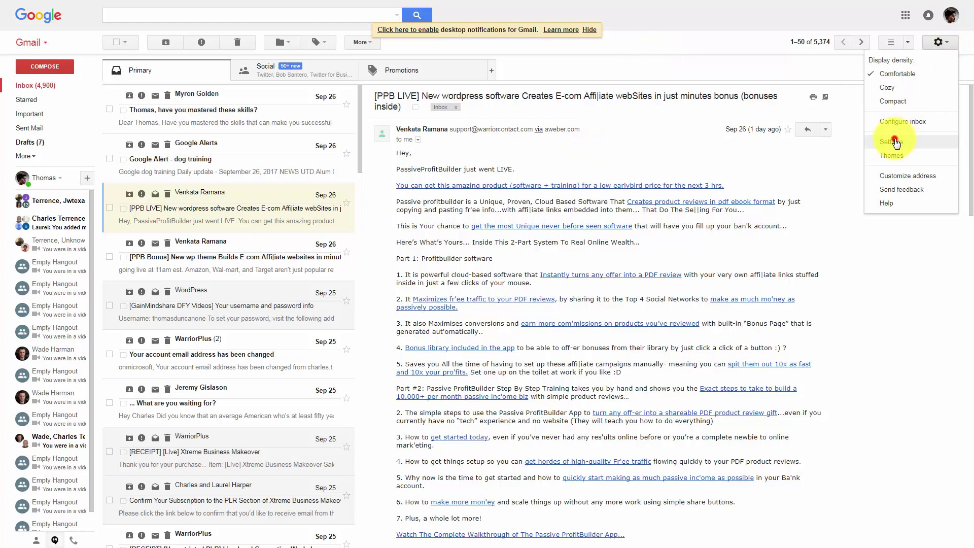
{"action": "left_click", "coordinate": [894, 142]}
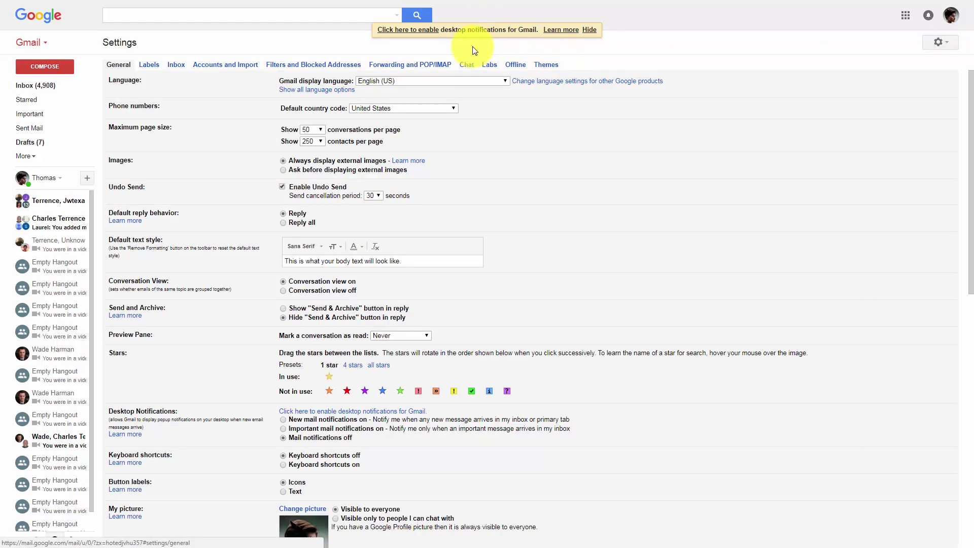
{"action": "left_click", "coordinate": [489, 65]}
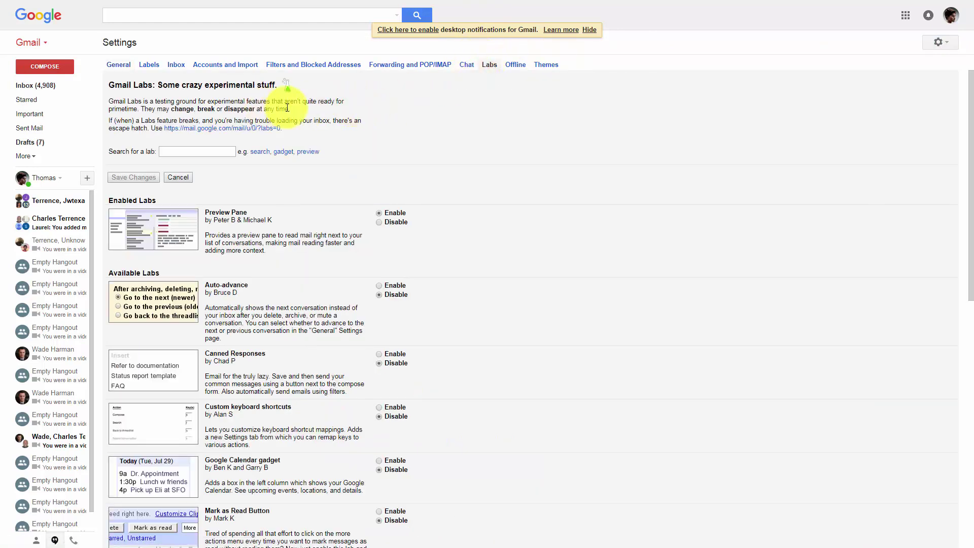
{"action": "scroll", "coordinate": [269, 222], "scroll_direction": "down", "scroll_amount": 1}
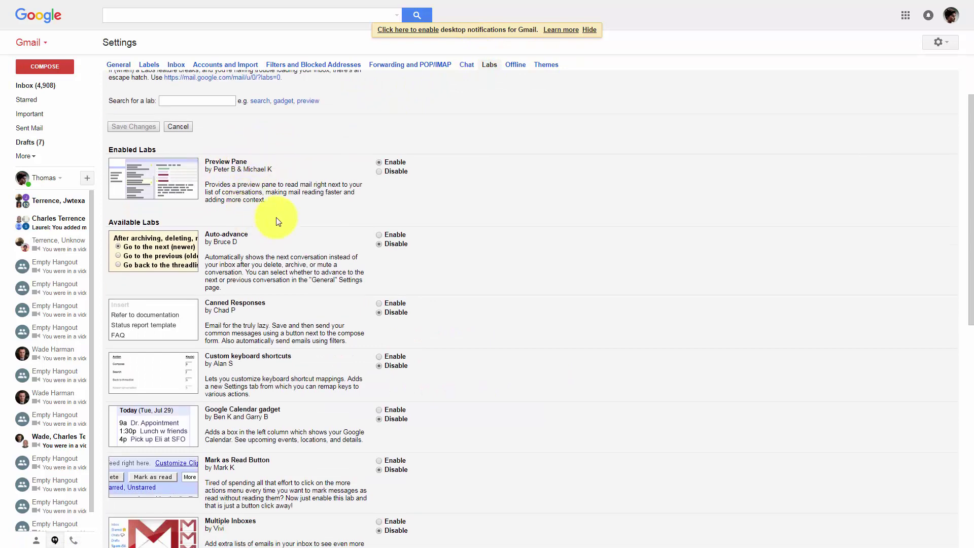
{"action": "scroll", "coordinate": [280, 214], "scroll_direction": "down", "scroll_amount": 3}
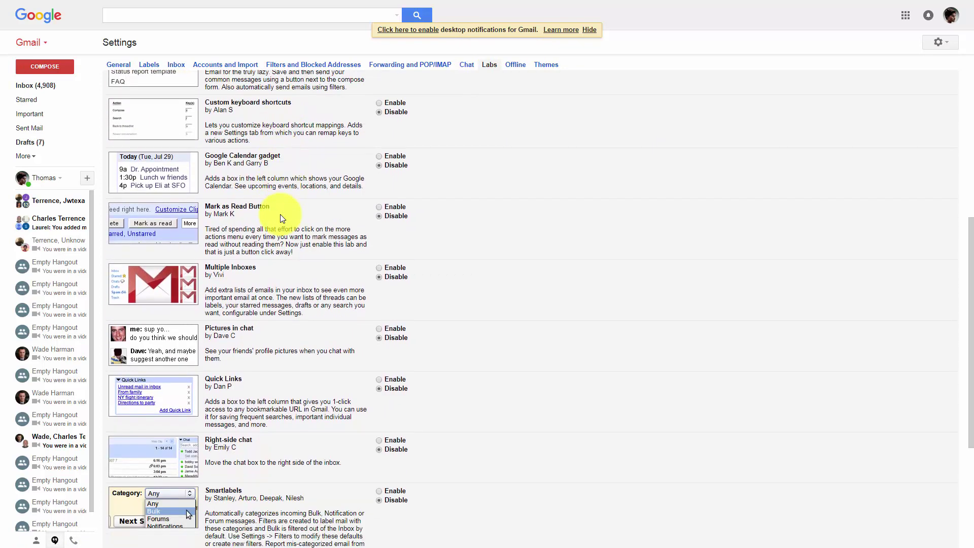
{"action": "scroll", "coordinate": [280, 214], "scroll_direction": "down", "scroll_amount": 2}
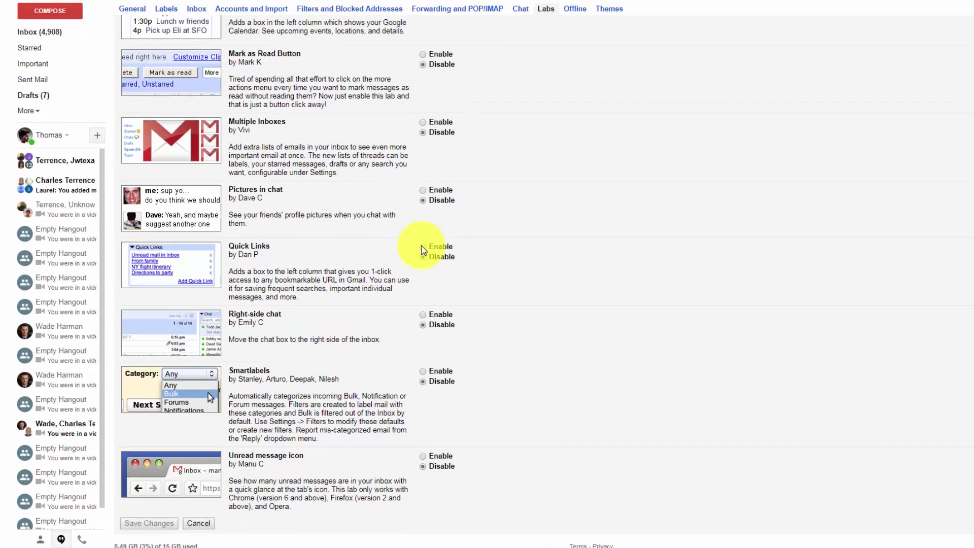
{"action": "left_click", "coordinate": [422, 247]}
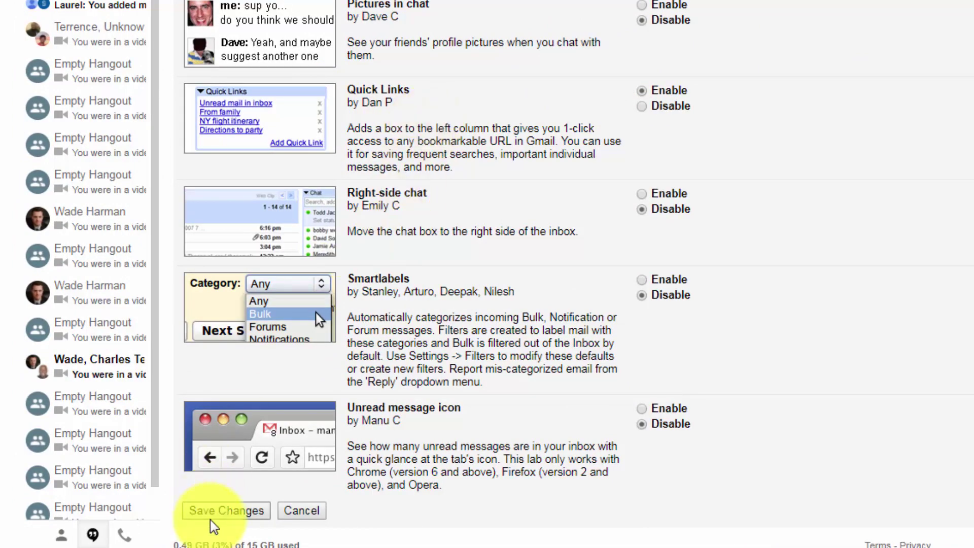
{"action": "left_click", "coordinate": [222, 511]}
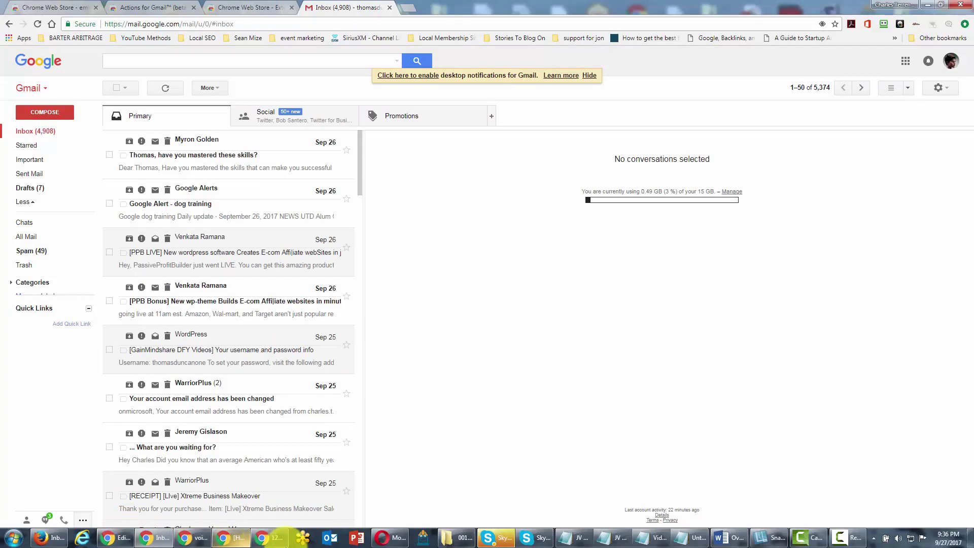
Search the mailbox for "cpa marketing"
{"action": "left_click", "coordinate": [178, 62]}
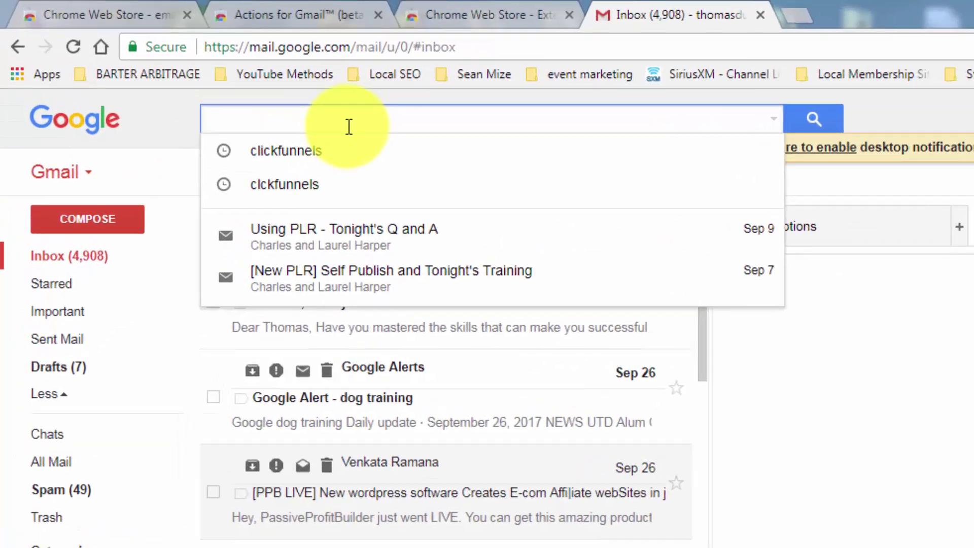
{"action": "type", "text": "cpa marketing"}
{"action": "key", "text": "Return"}
{"action": "right_click", "coordinate": [107, 24]}
{"action": "key", "text": "Escape"}
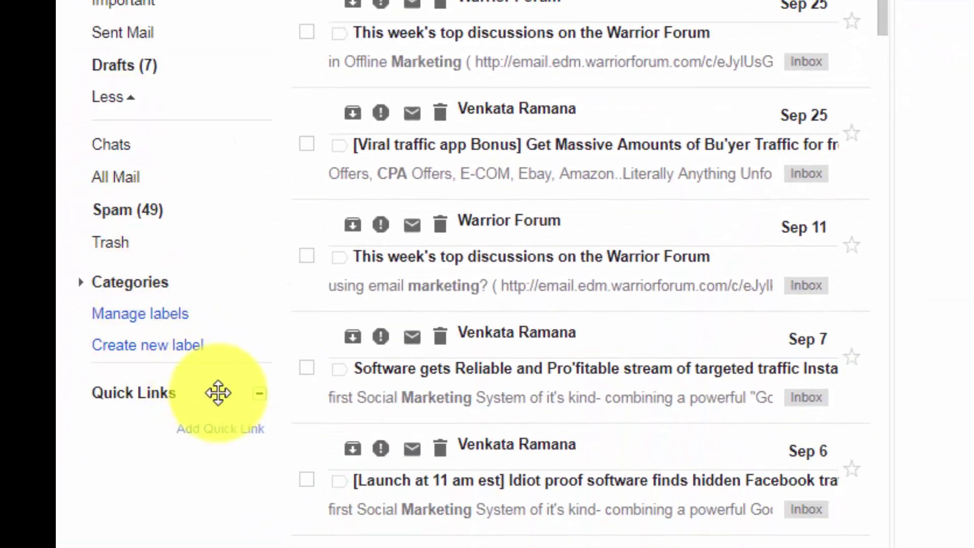
Save the current cpa marketing search as a Quick Link, keeping the suggested title search/cpa+marketing
{"action": "left_click", "coordinate": [219, 433]}
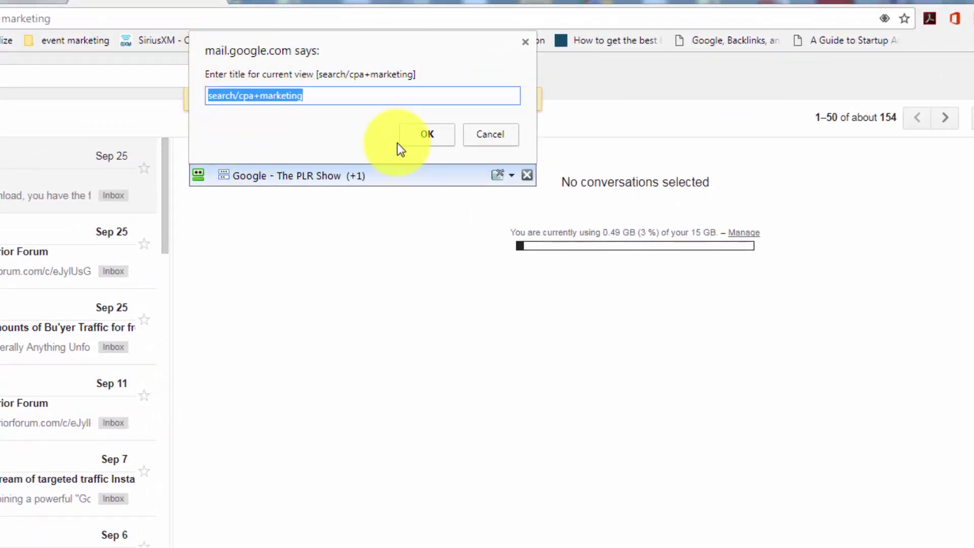
{"action": "left_click", "coordinate": [424, 136]}
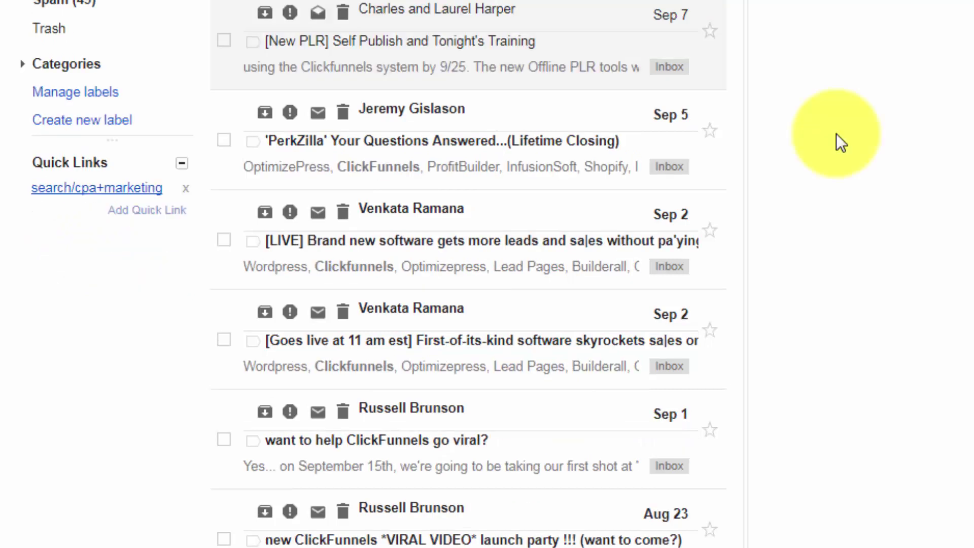
Add a Quick Link for the clickfunnels search results, keeping the suggested title search/clickfunnels
{"action": "scroll", "coordinate": [367, 411], "scroll_direction": "up", "scroll_amount": 7}
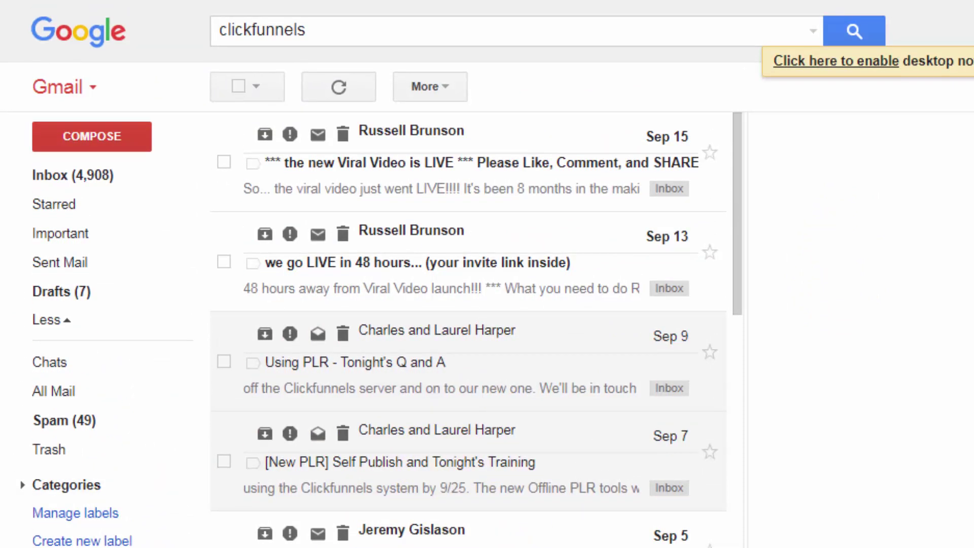
{"action": "left_click", "coordinate": [103, 515]}
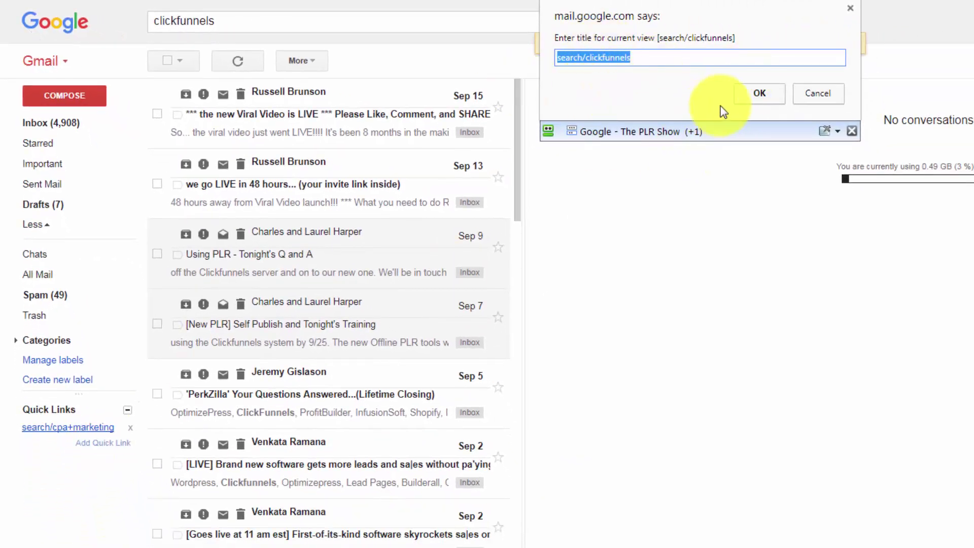
{"action": "left_click", "coordinate": [753, 95]}
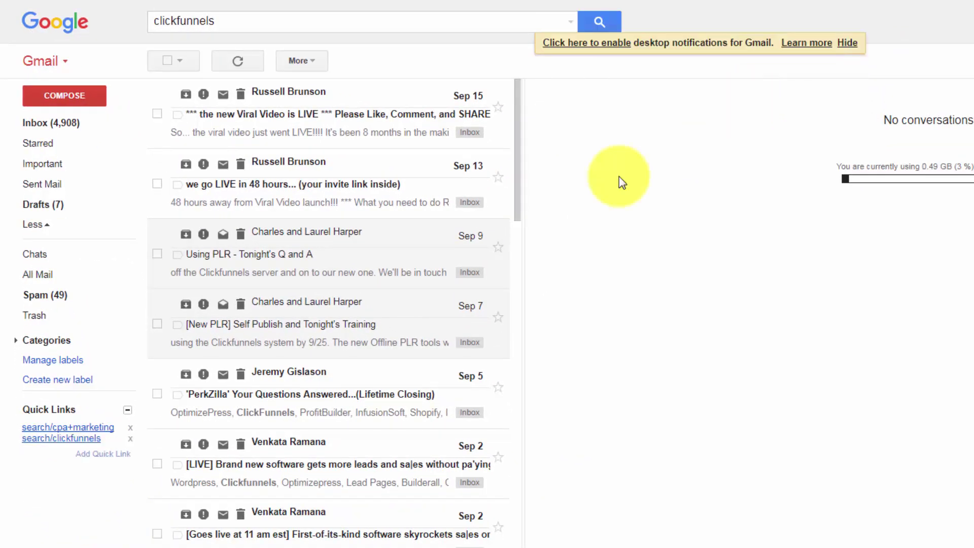
{"action": "left_click_drag", "start_coordinate": [97, 438], "coordinate": [45, 441]}
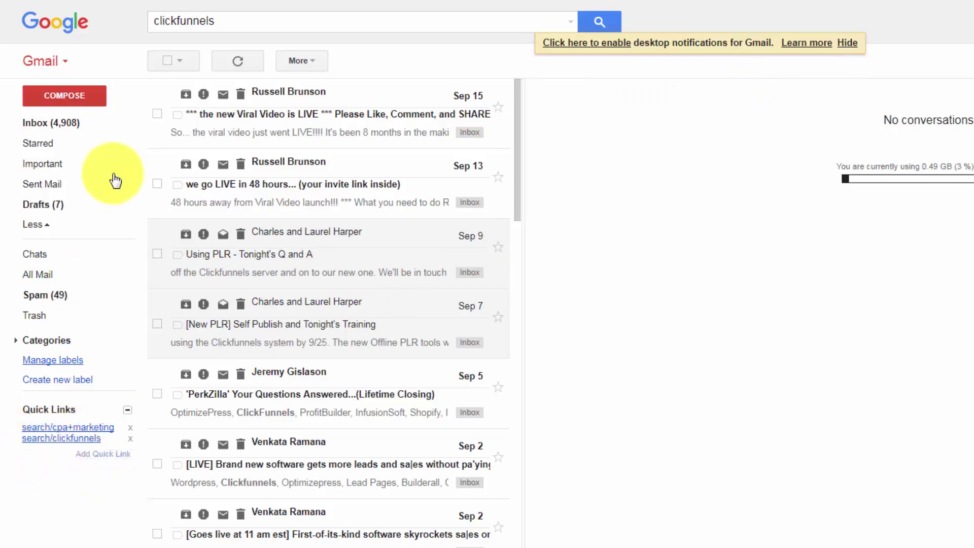